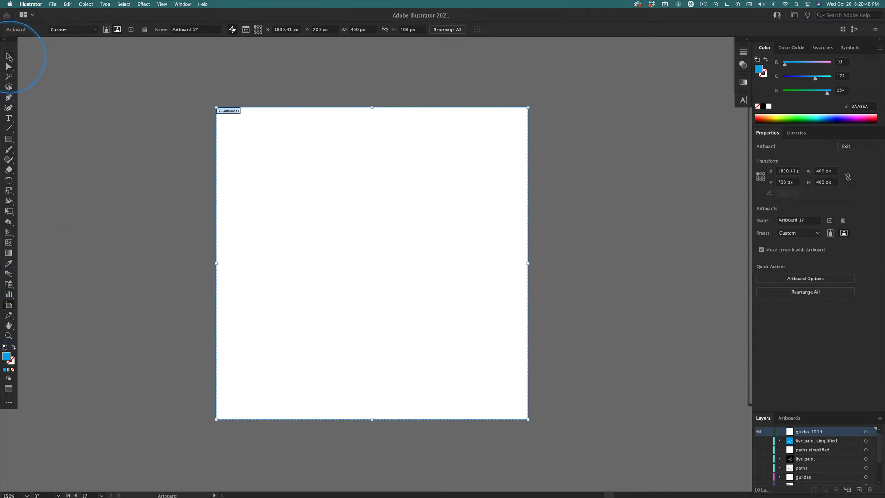
Leave artboard editing and set the drawing colours to no fill with a black 1 px stroke.
left_click(9, 56)
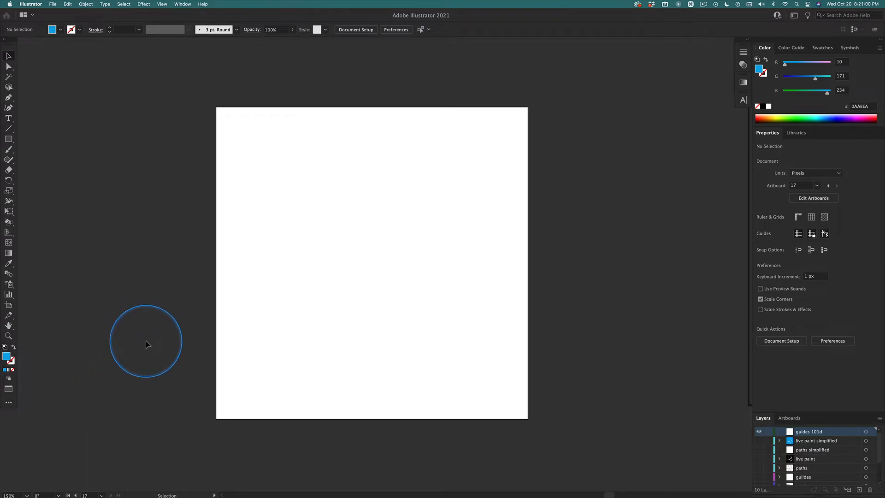
key("d")
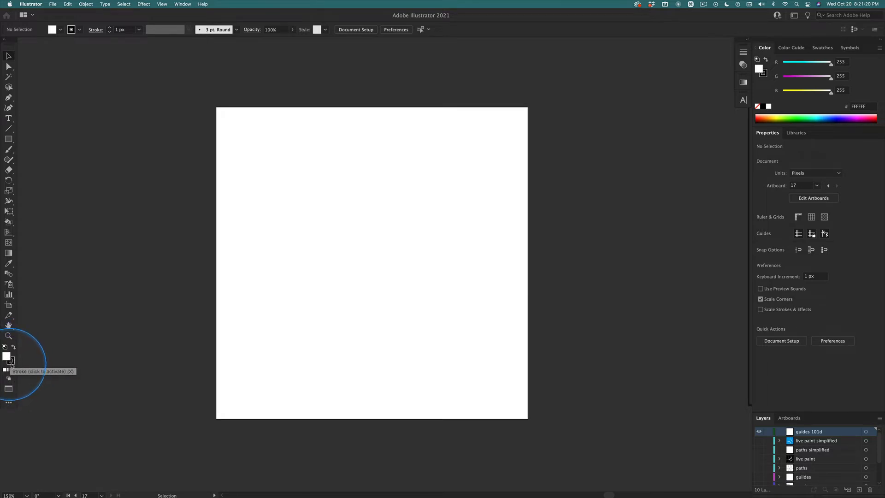
key("ctrl")
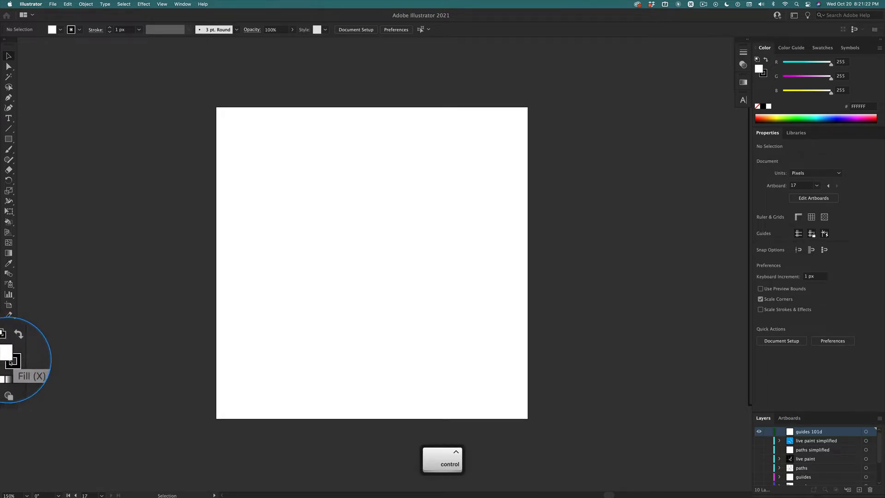
left_click(13, 362)
key("ctrl")
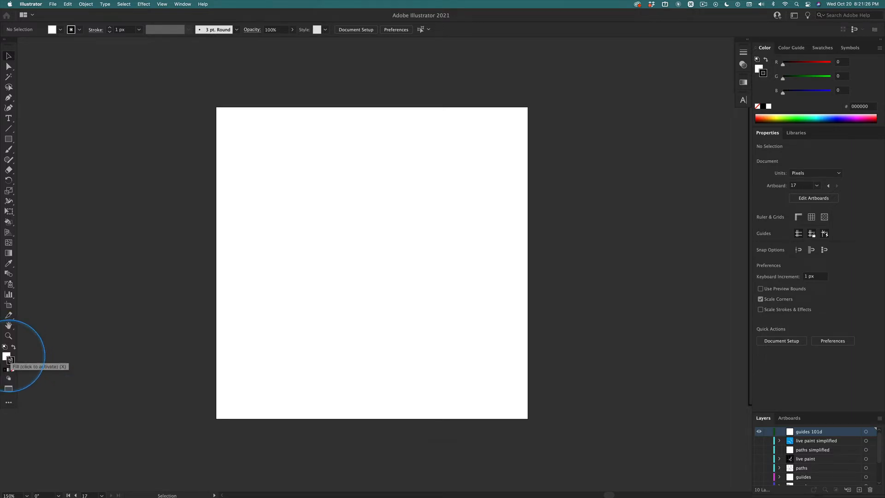
left_click(7, 356)
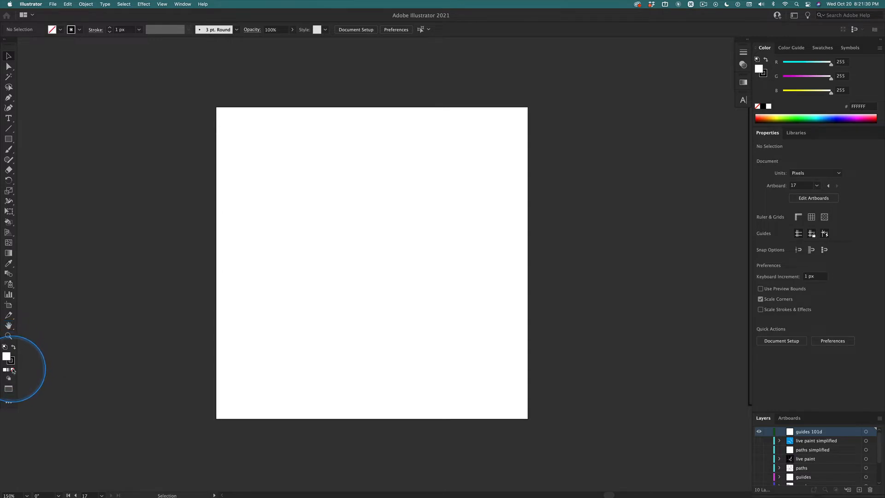
left_click(13, 370)
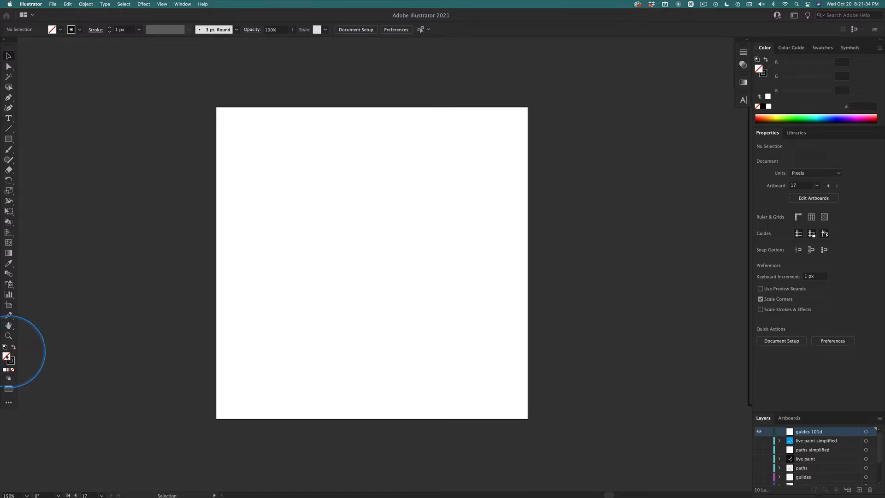
left_click(12, 361)
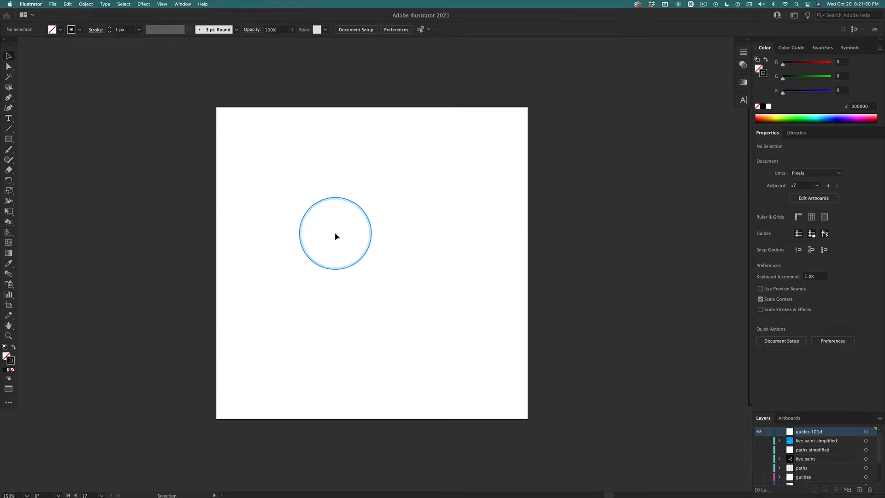
Draw a straight vertical line about 45 px long in the upper part of the artboard with the Pen tool and end the path.
key("p")
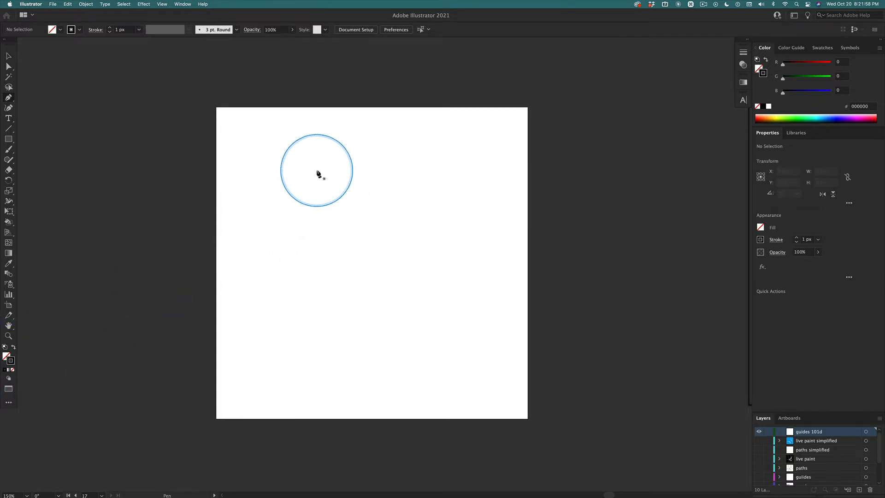
left_click(317, 170)
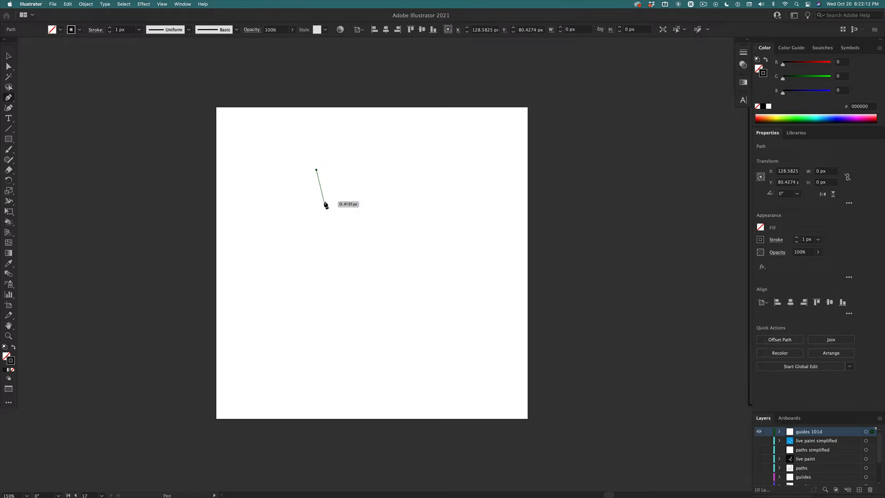
key("shift")
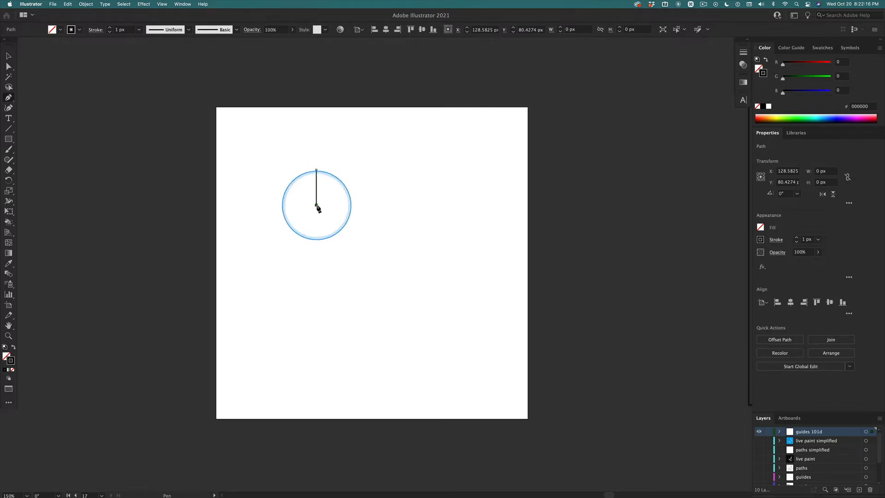
left_click(317, 206)
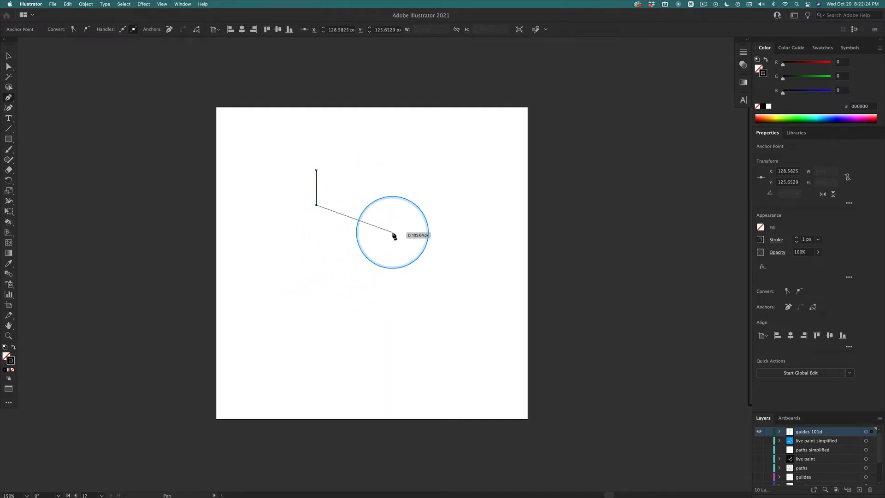
left_click(363, 227)
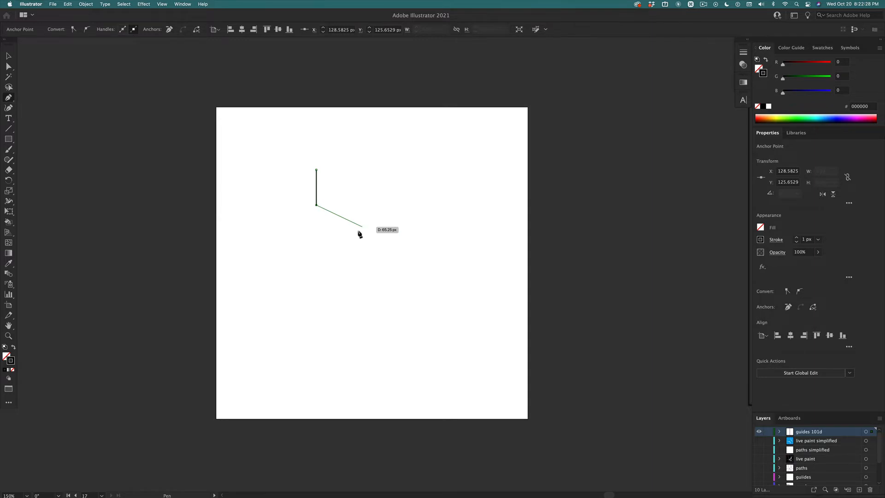
key("super+z")
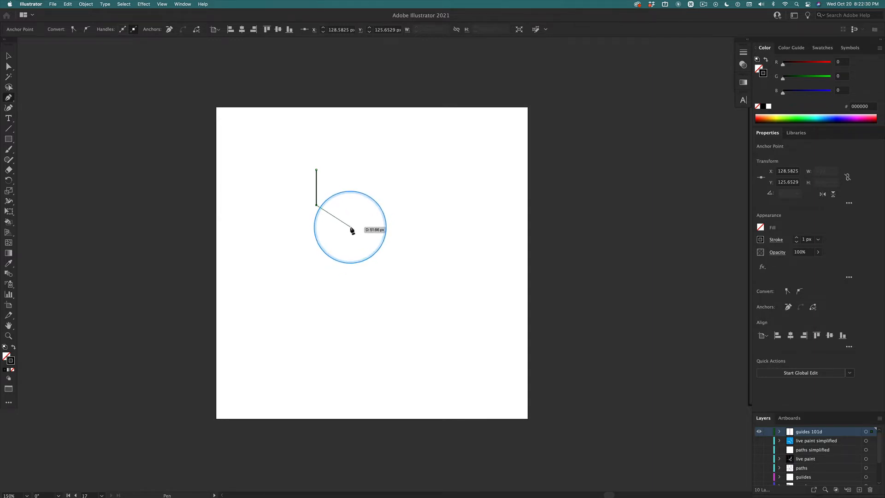
key("super")
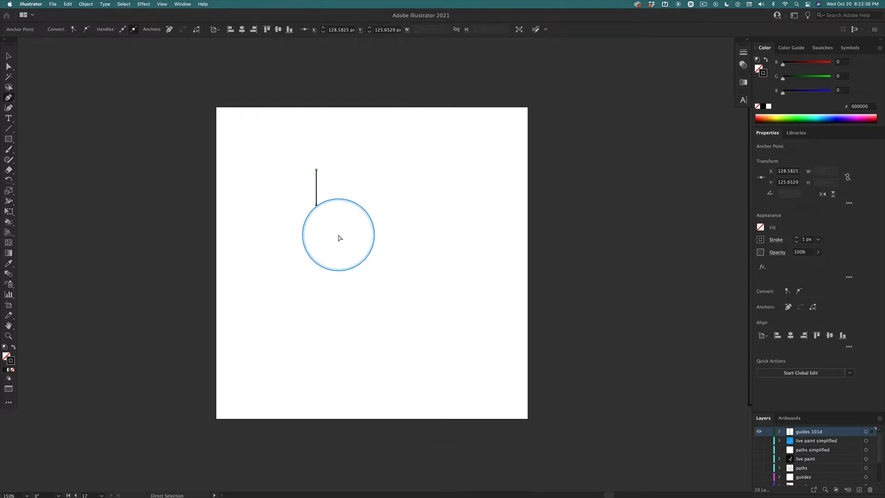
left_click(339, 238, "super")
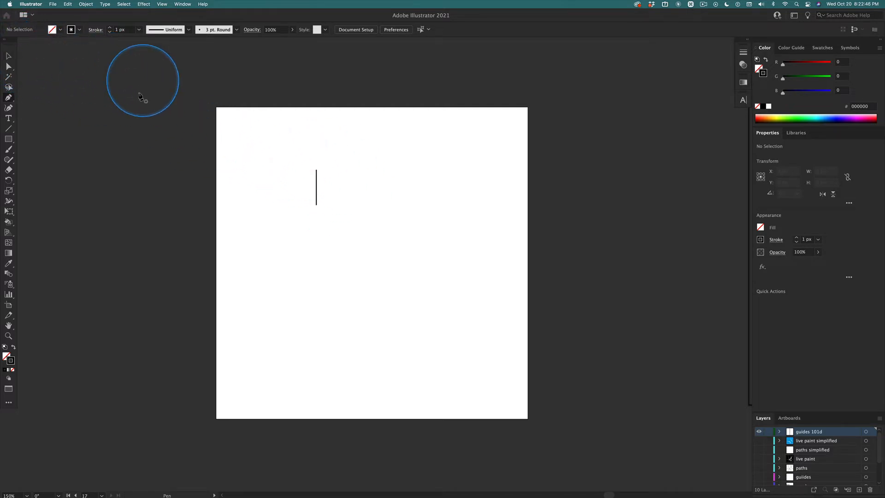
Select the vertical line and set its height to 40 px.
key("v")
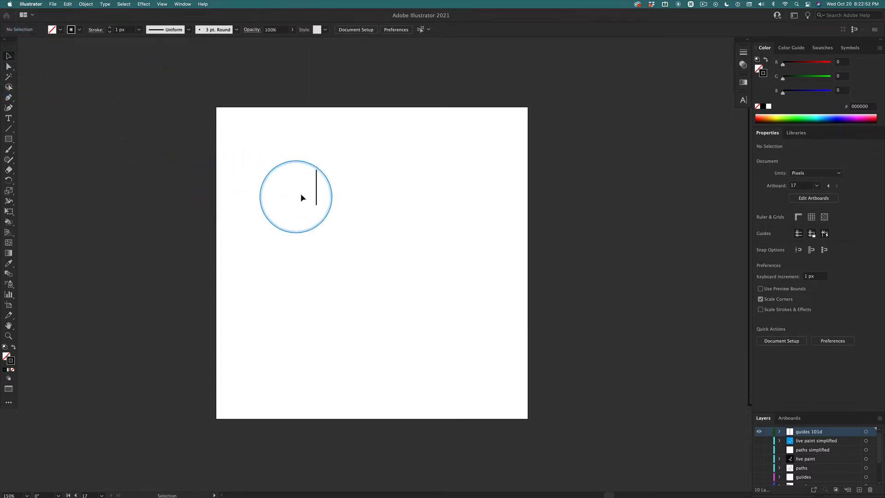
left_click(316, 193)
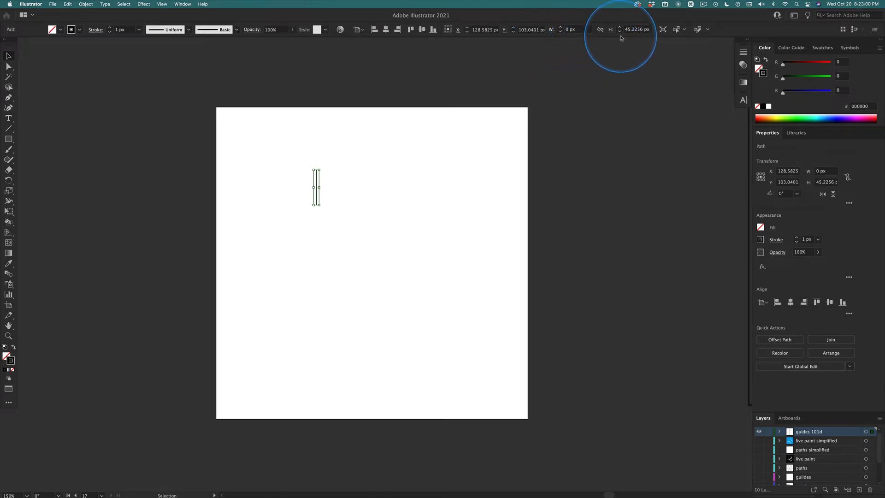
key("ctrl")
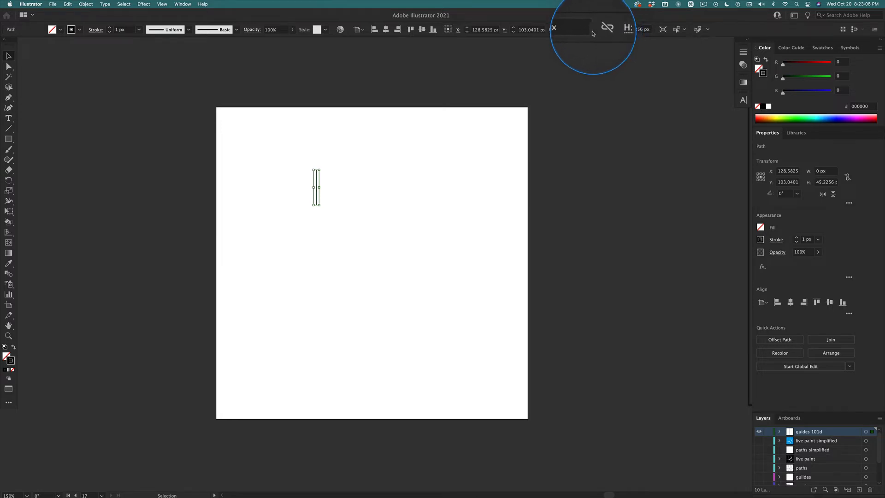
left_click(635, 31)
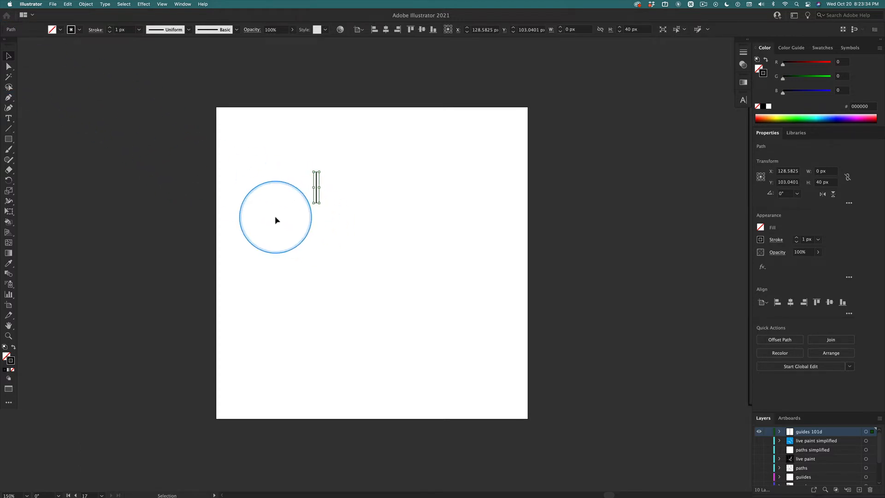
Make a moved copy of the line, offset 10 px horizontally and 0 px vertically.
key("Return")
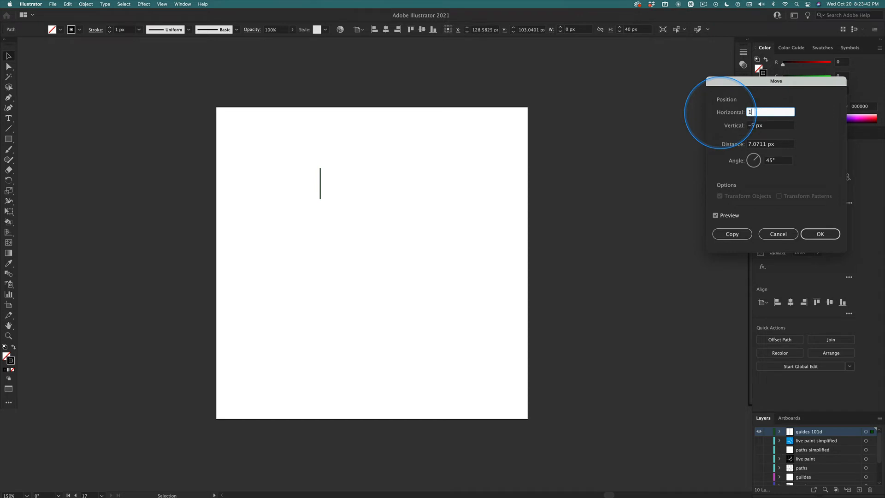
key("Tab")
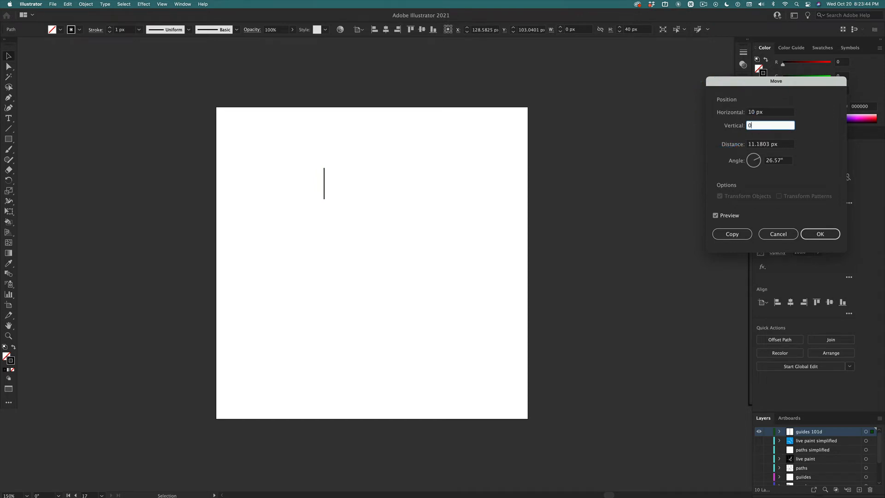
type("0")
key("Tab")
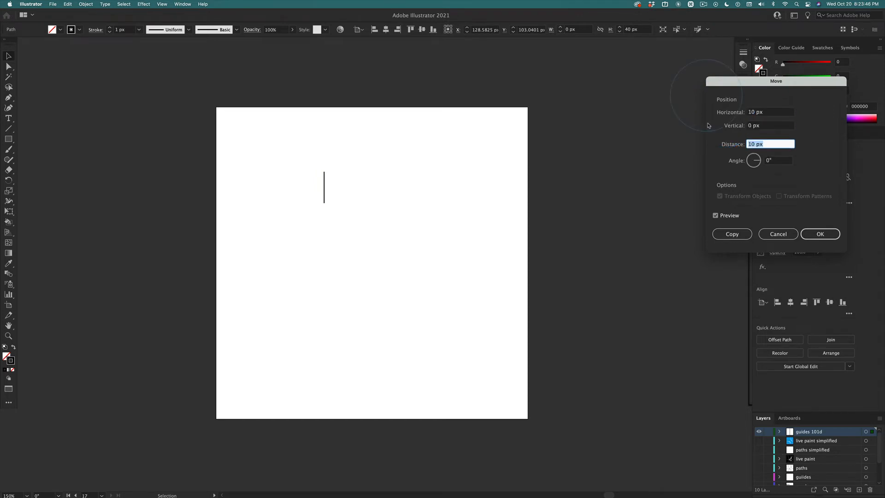
left_click(731, 234)
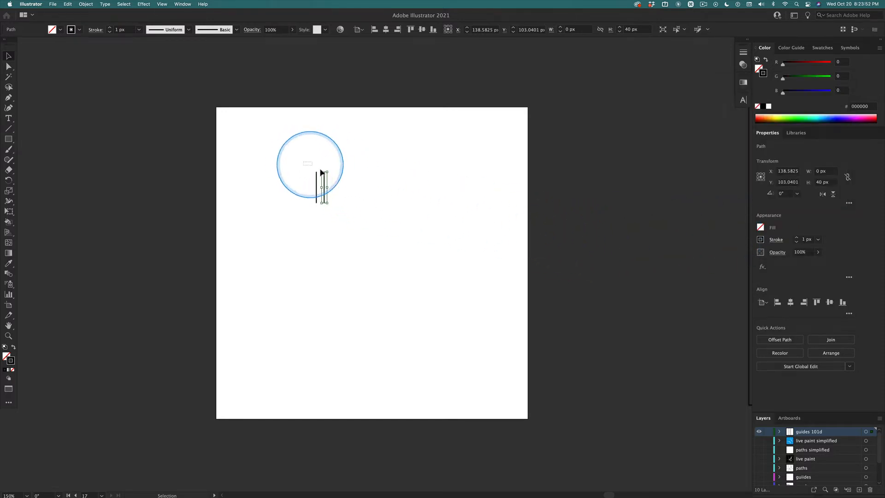
Select both lines and move the pair to the centre of the artboard's upper edge, at X 200 px, Y 0 px.
left_click_drag(320, 169, 349, 186)
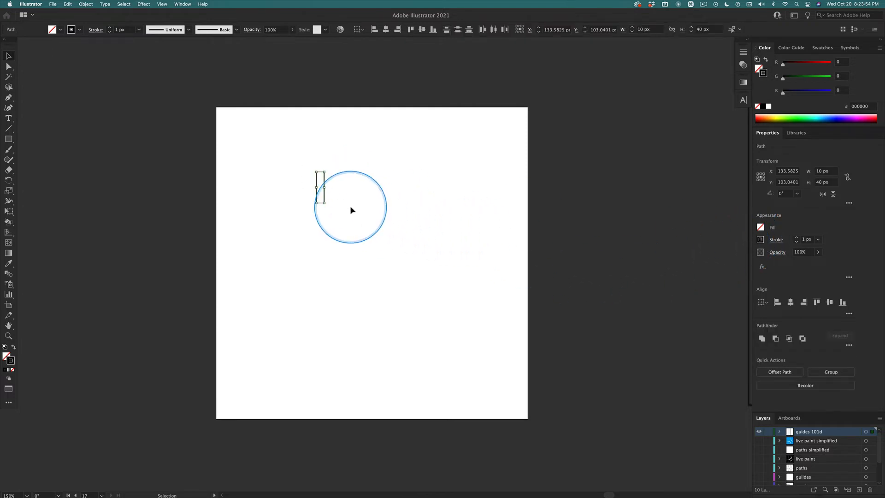
left_click(308, 173)
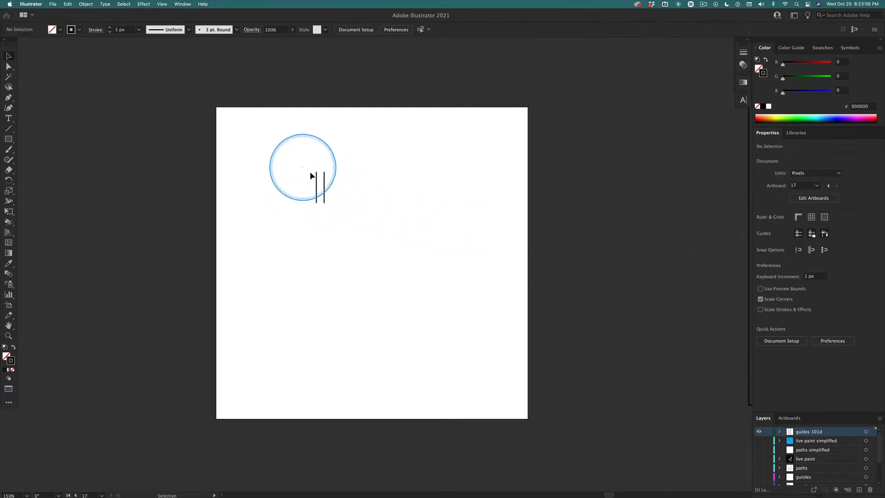
left_click_drag(310, 172, 331, 189)
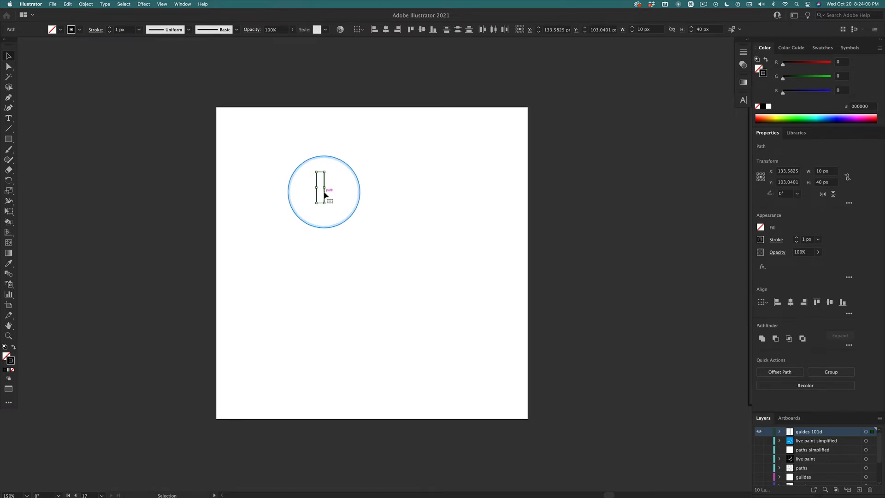
left_click_drag(324, 195, 365, 115)
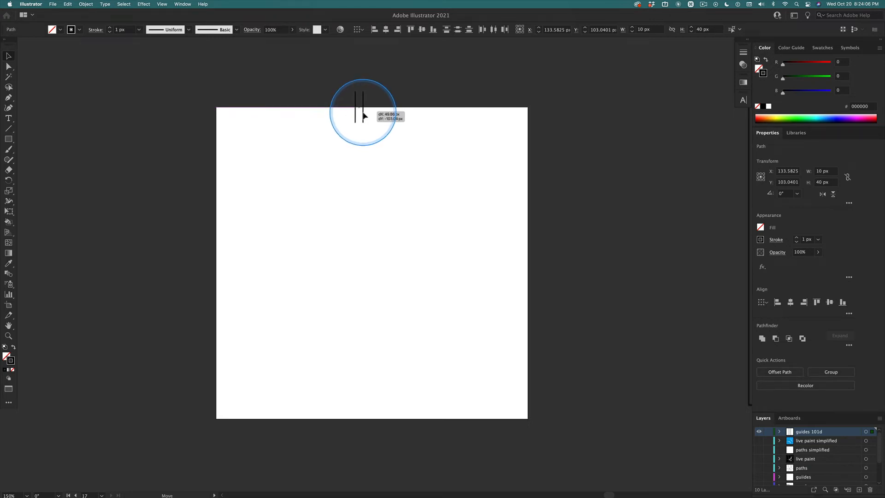
left_click_drag(363, 116, 375, 115)
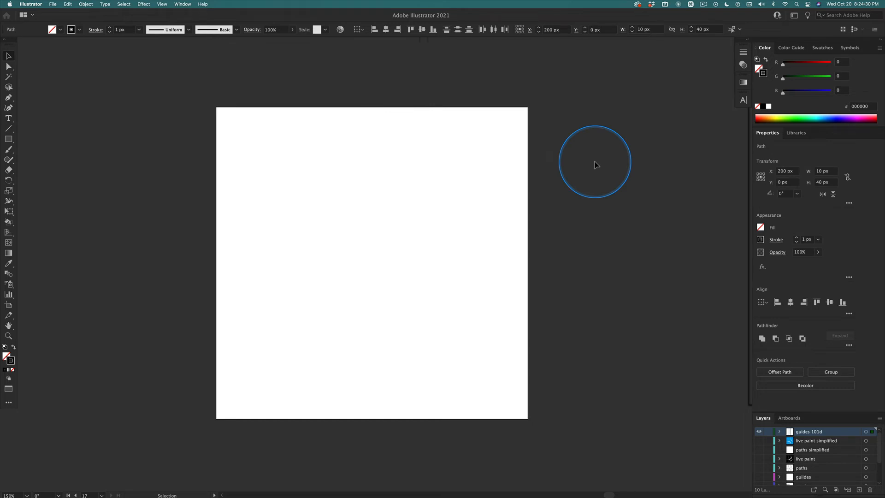
Make a moved copy of the line pair, offset 0 px horizontally and 400 px vertically, onto the artboard's lower edge.
key("Return")
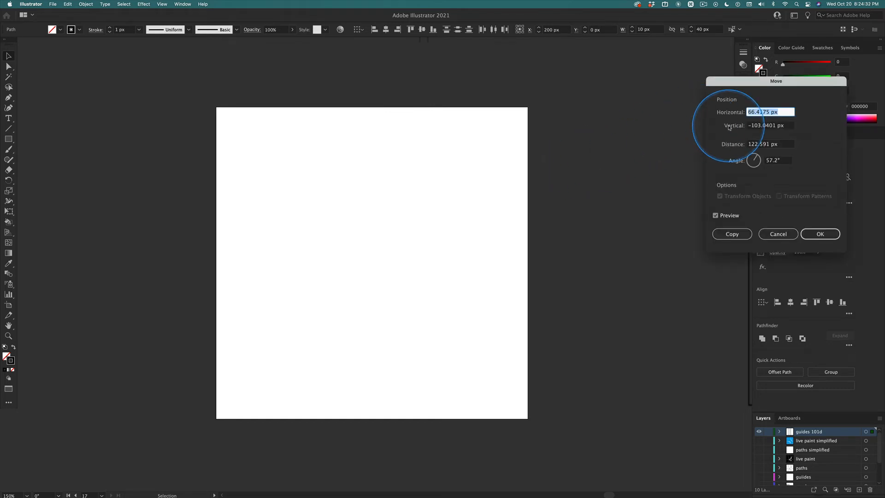
key("Tab")
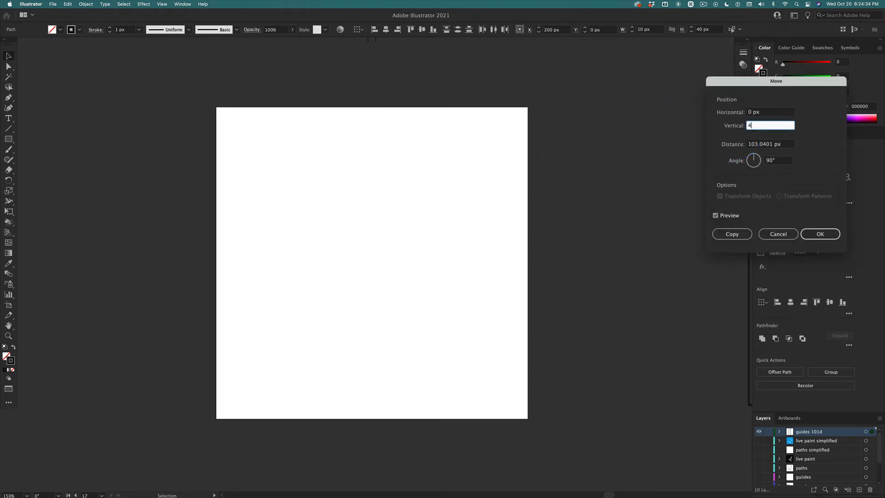
key("Tab")
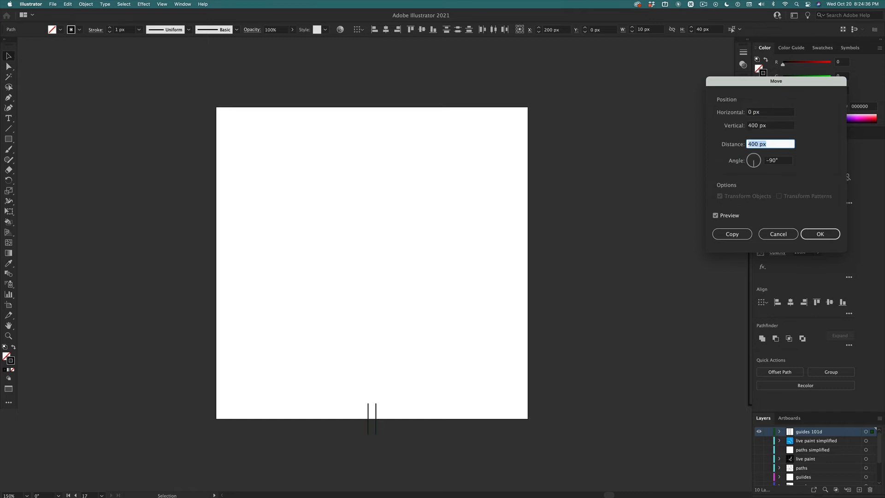
left_click(732, 234)
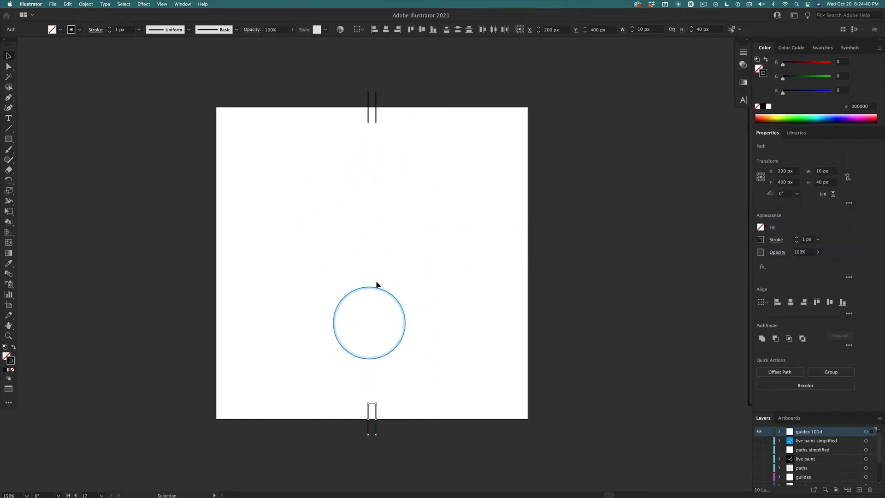
Select the line pairs on the artboard's upper and lower edges together.
left_click_drag(343, 81, 420, 448)
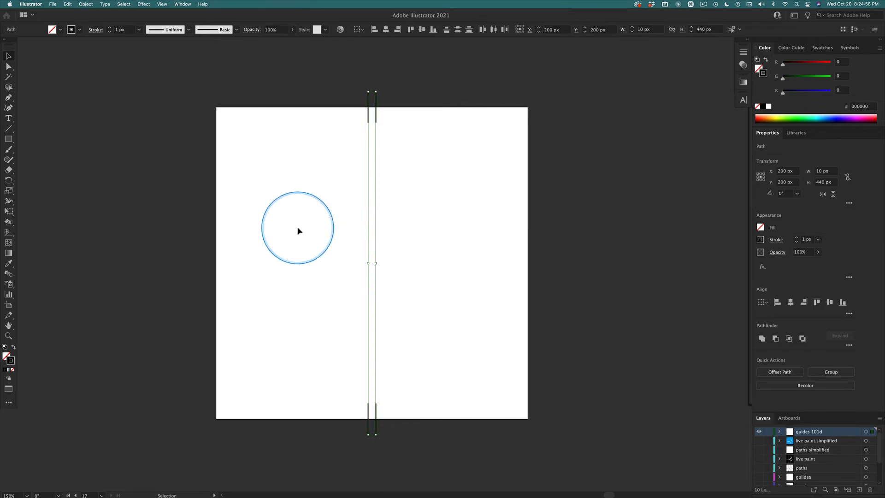
left_click(85, 4)
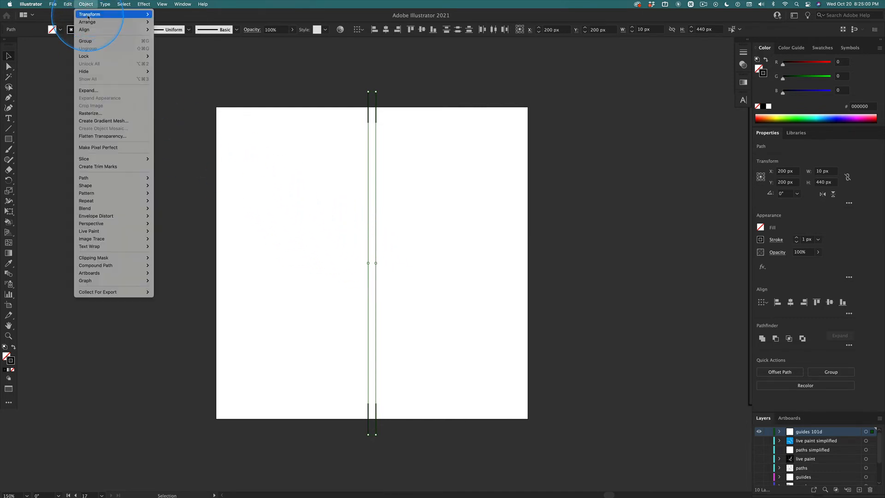
mouse_move(88, 15)
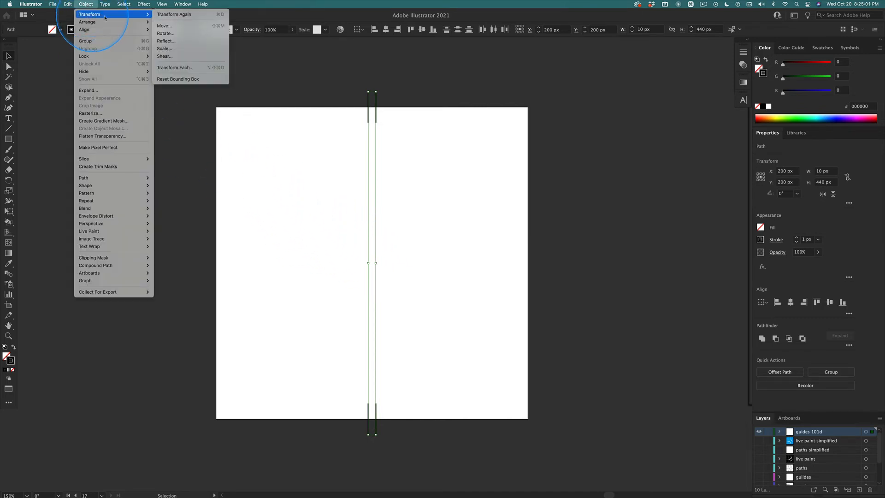
left_click(184, 34)
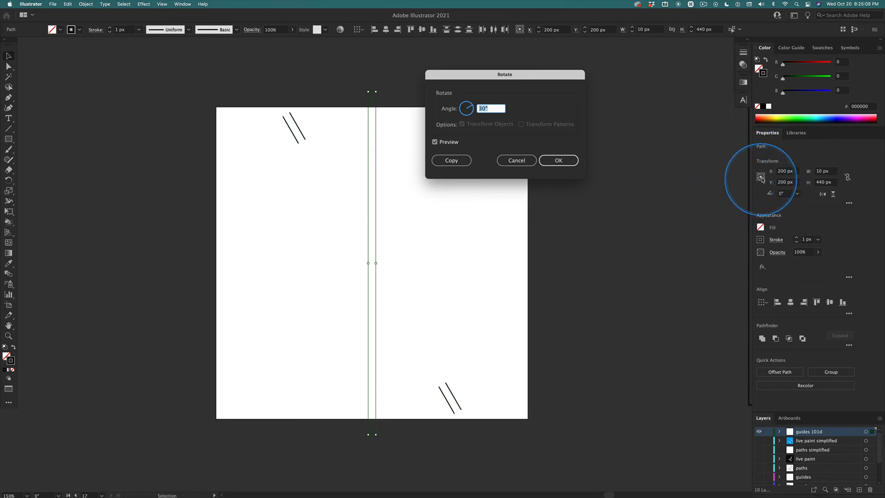
left_click(517, 161)
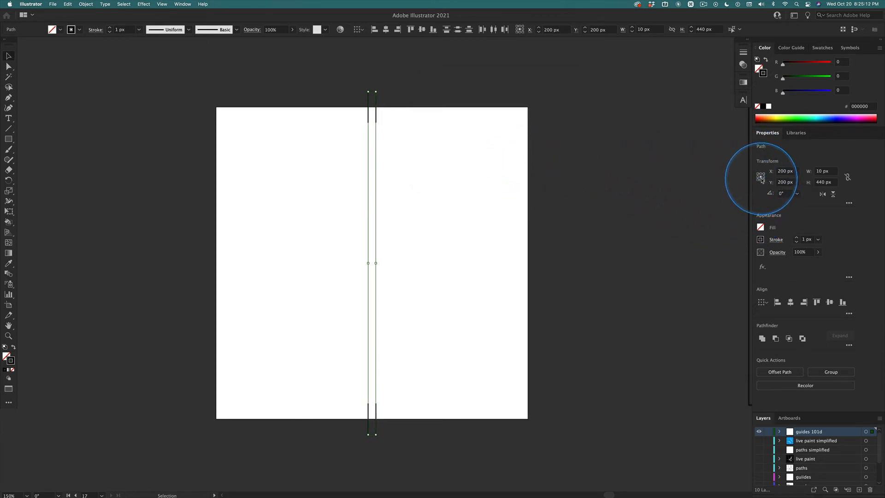
key("ctrl")
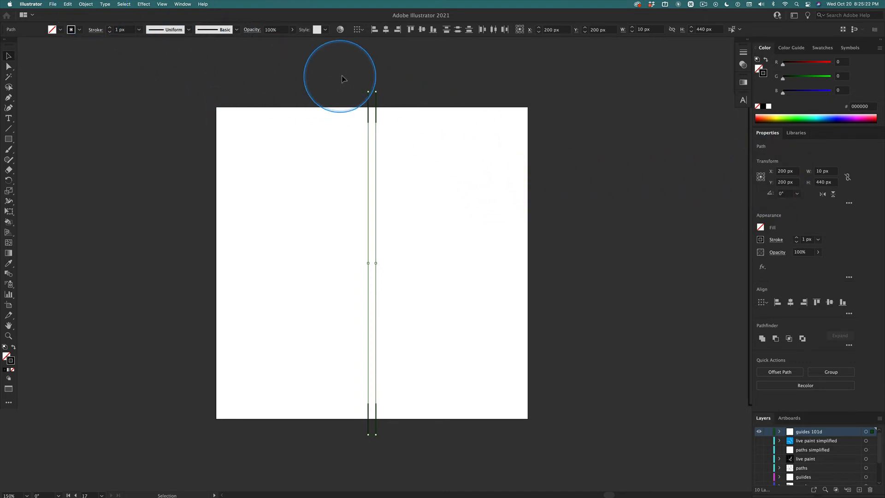
Make a copy of the selected line pairs rotated 90° about their shared centre, onto the artboard's side edges.
left_click(85, 4)
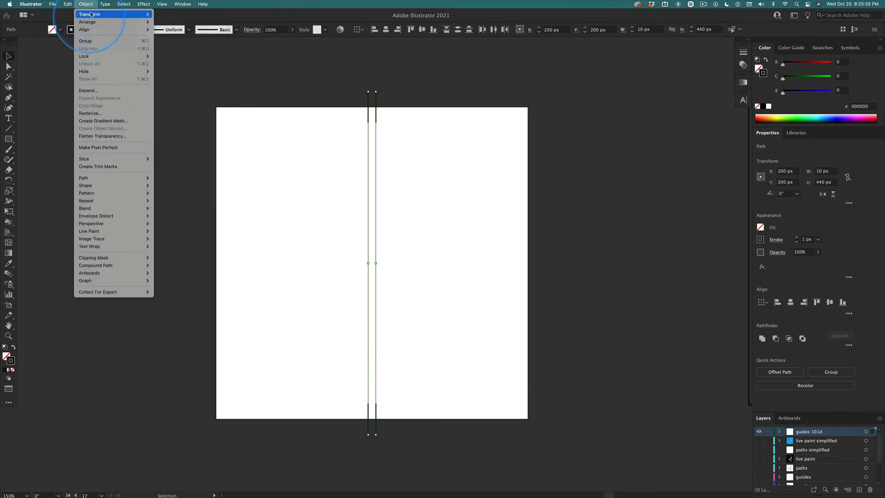
mouse_move(115, 14)
left_click(164, 33)
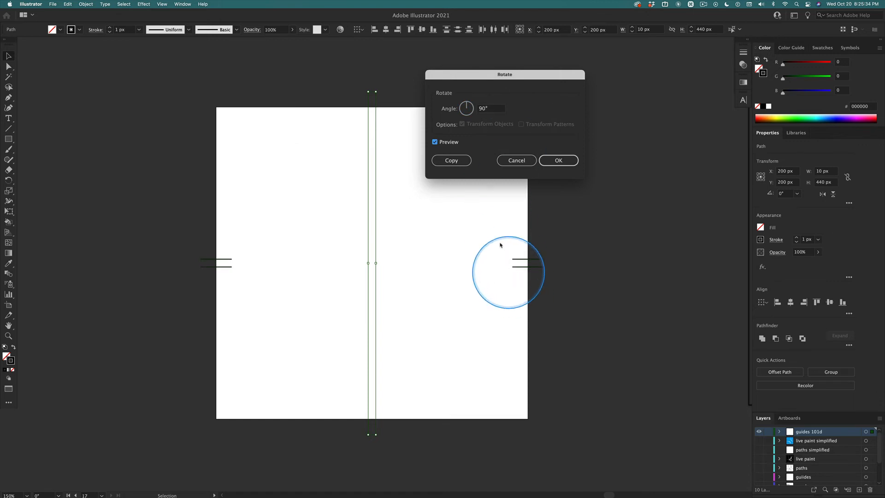
left_click(449, 160)
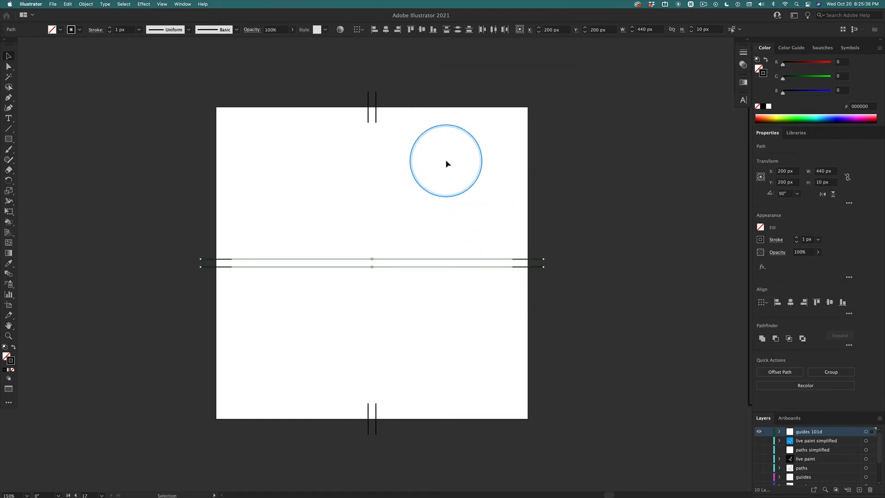
Select all the line pairs around the artboard and convert them into guides.
left_click(174, 95)
left_click_drag(168, 83, 576, 429)
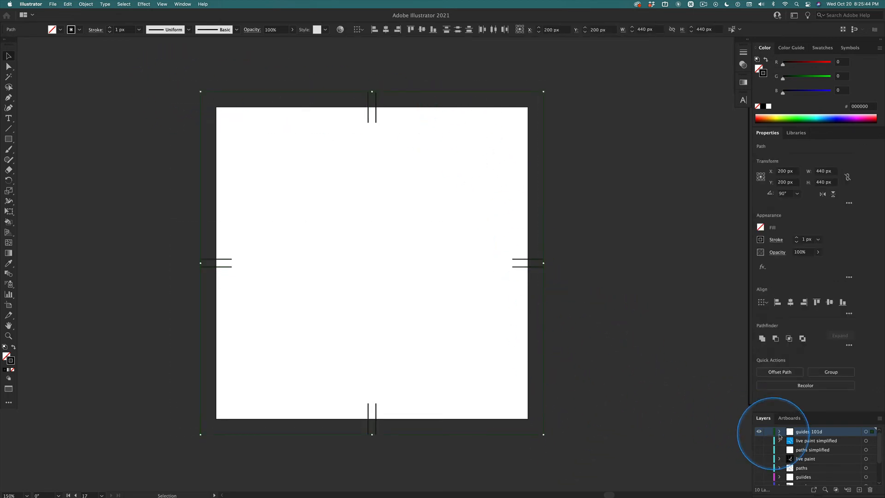
key("ctrl")
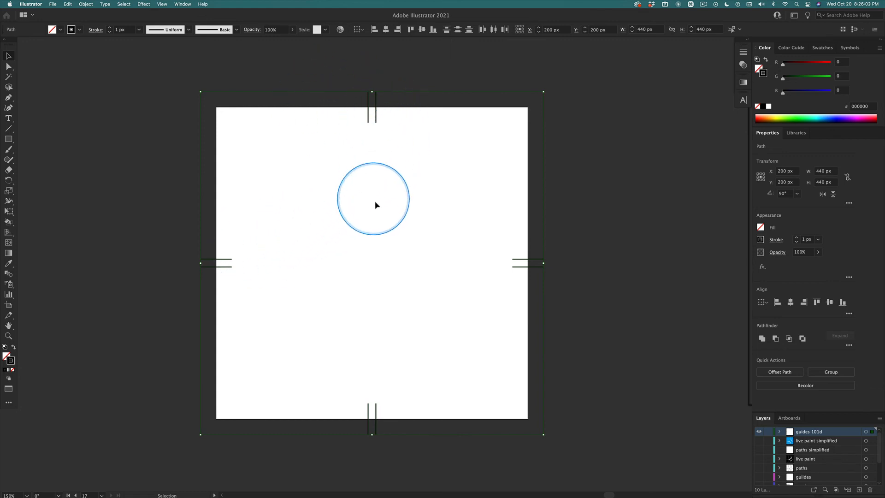
left_click(159, 4)
mouse_move(175, 291)
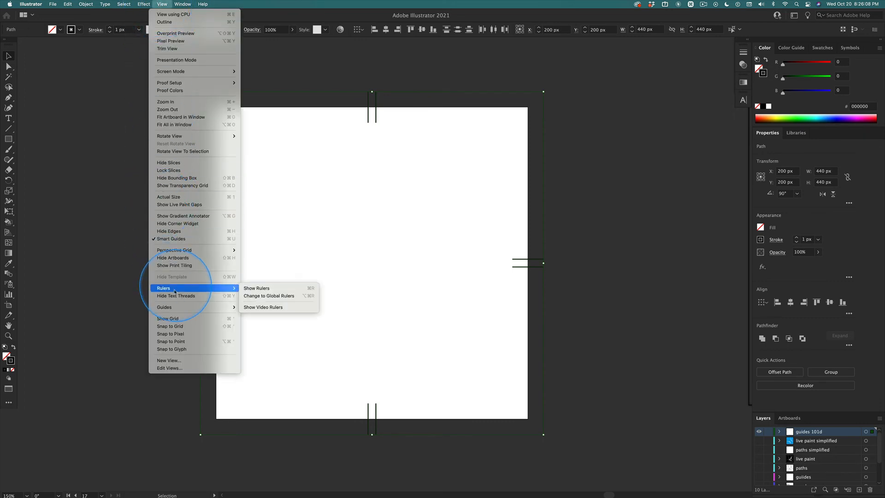
mouse_move(203, 307)
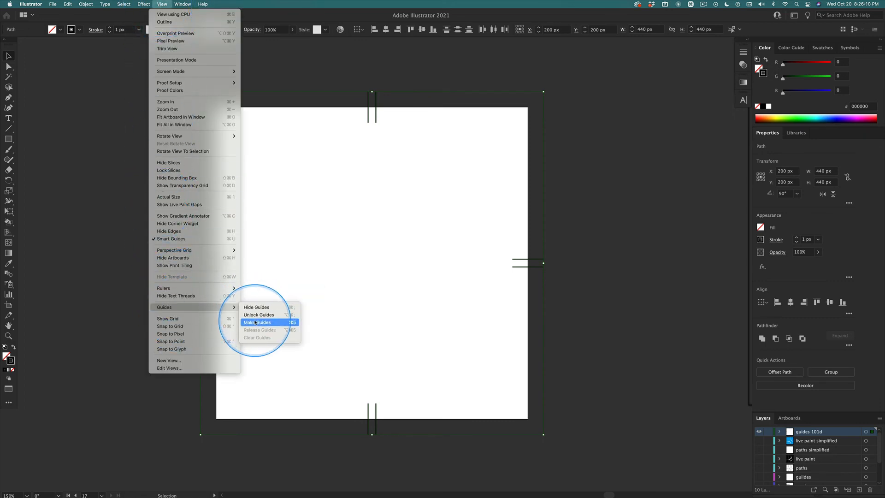
left_click(259, 323)
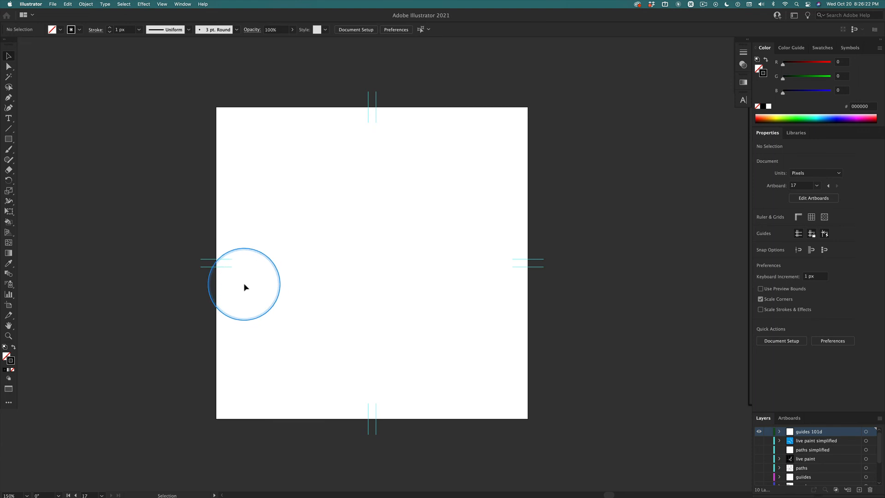
left_click(162, 4)
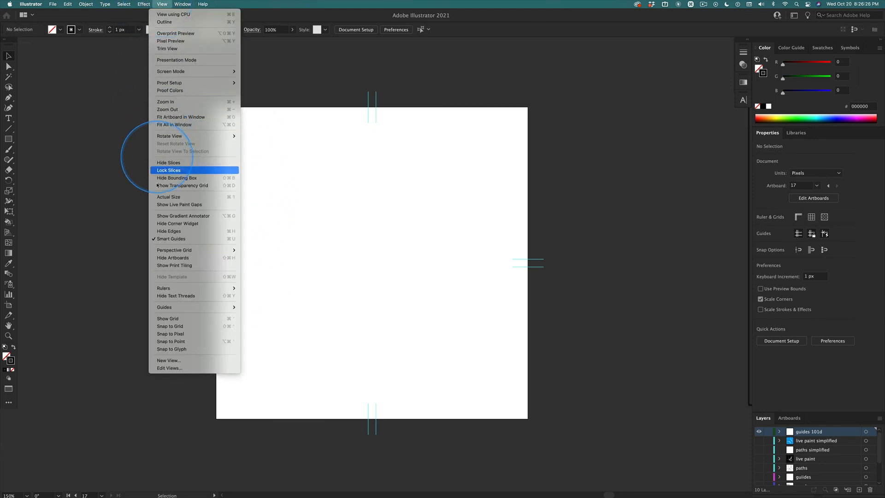
mouse_move(173, 310)
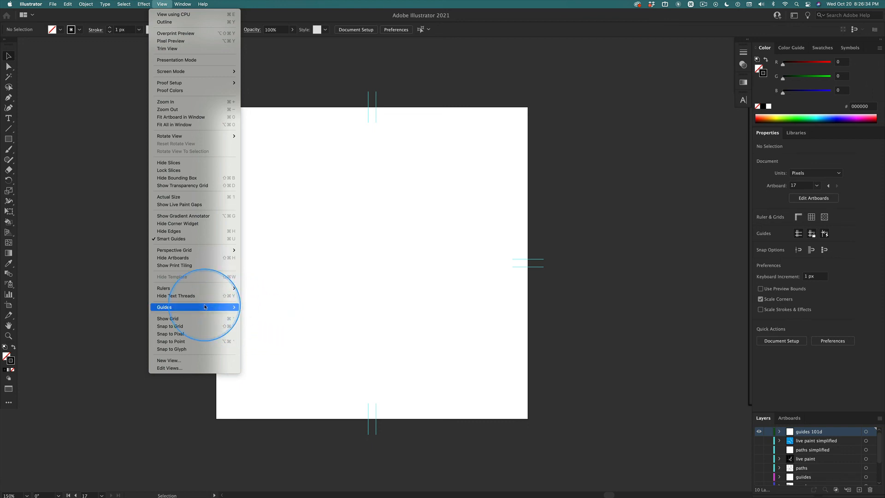
mouse_move(205, 307)
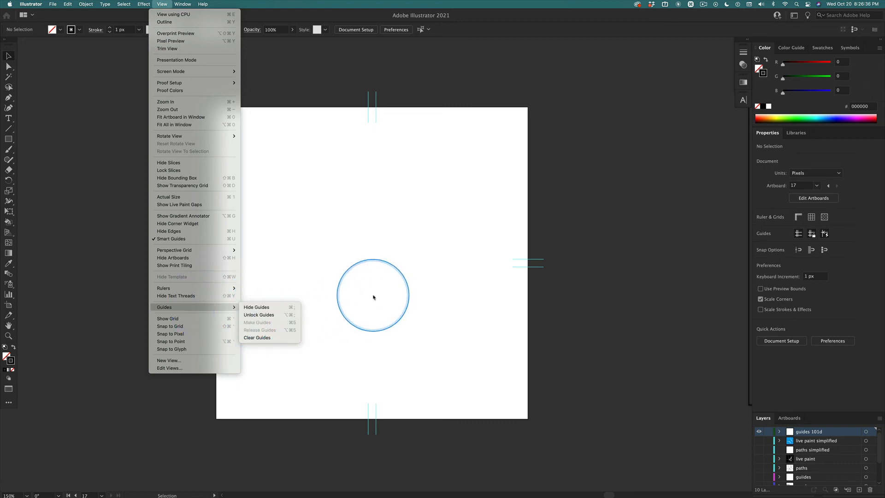
left_click(373, 295)
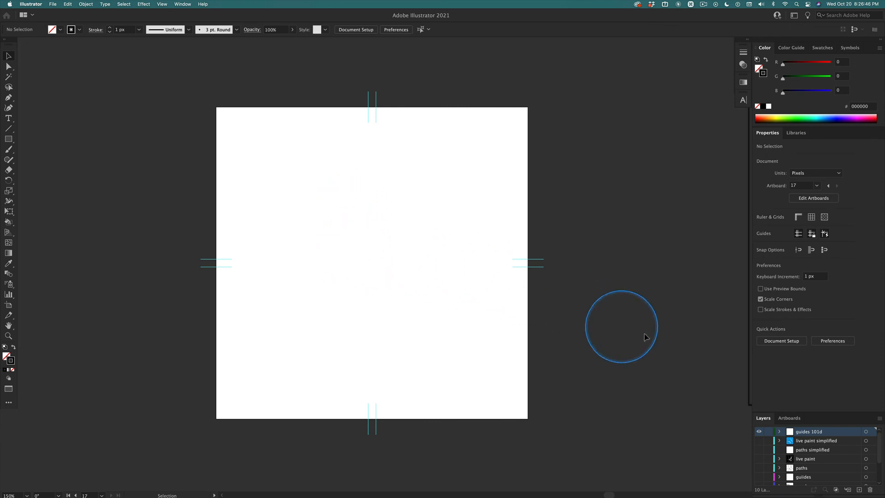
Create a new layer above the guides 101d layer and open its name for editing.
left_click(859, 490)
double_click(828, 432)
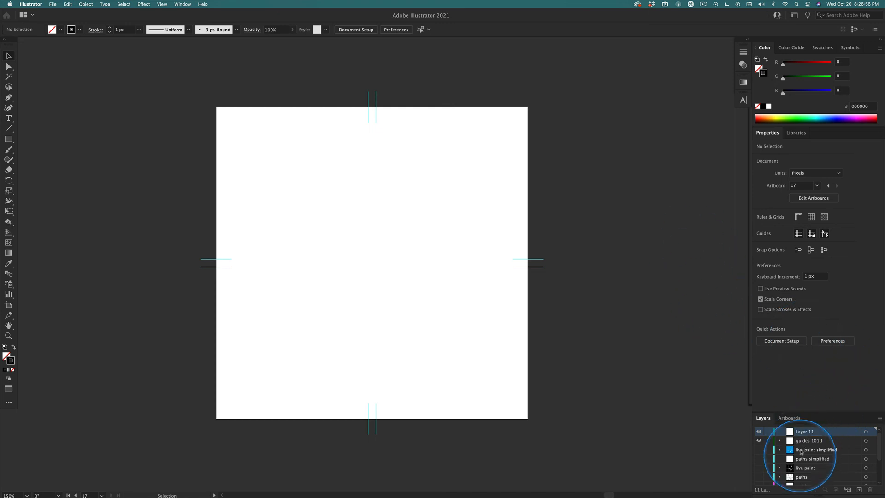
double_click(802, 432)
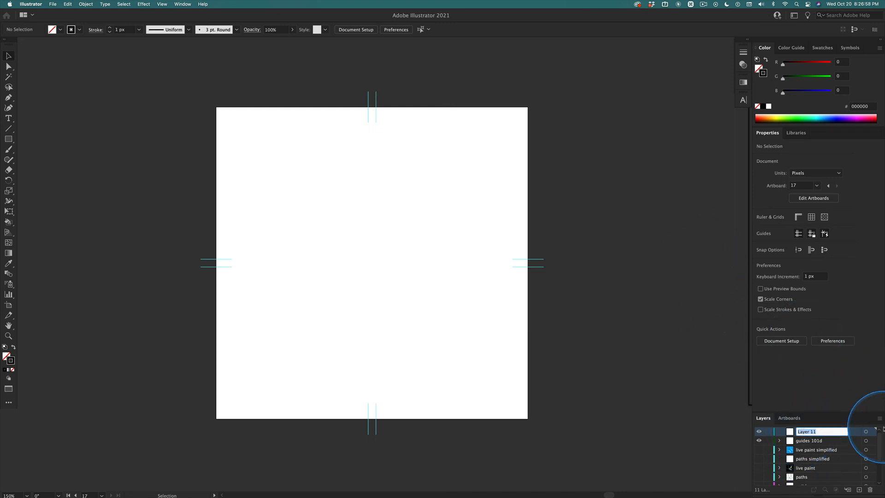